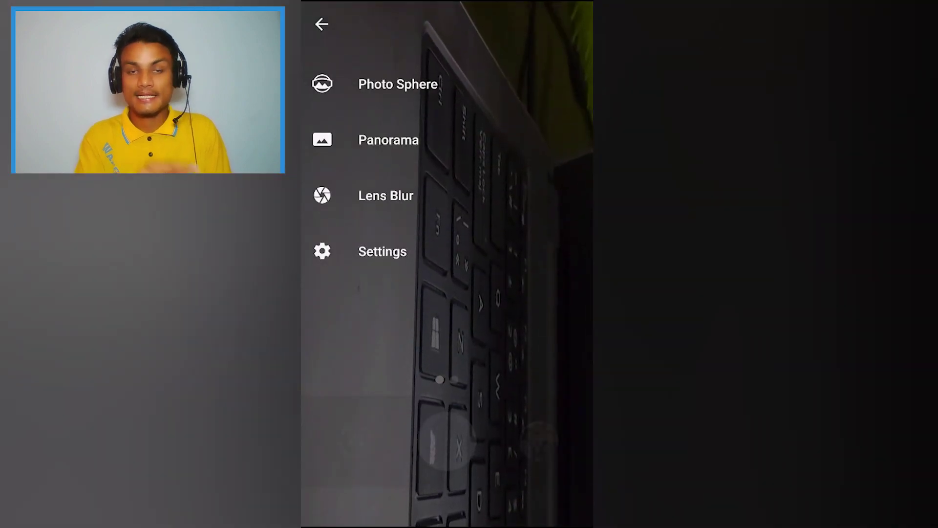
# Pick Photo Sphere from Google Camera's side menu, then leave the camera.
pyautogui.click(449, 262)
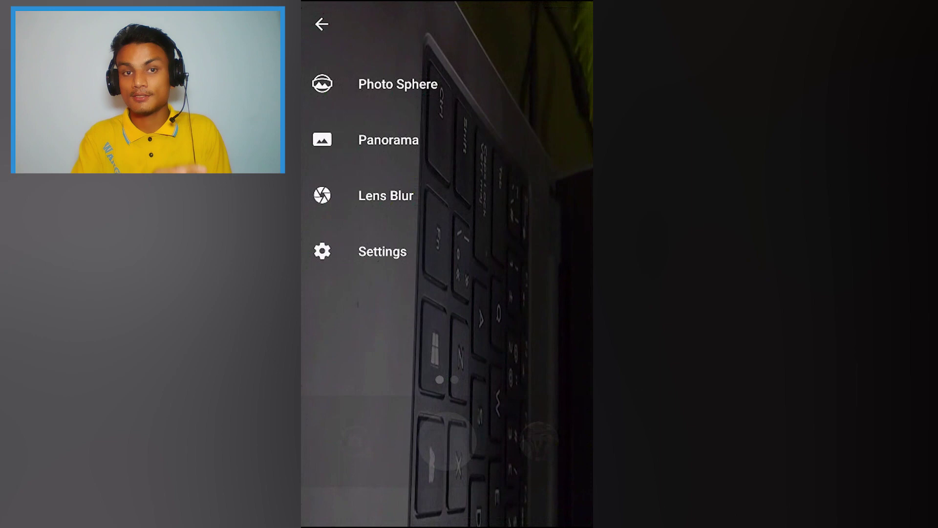
pyautogui.click(449, 263)
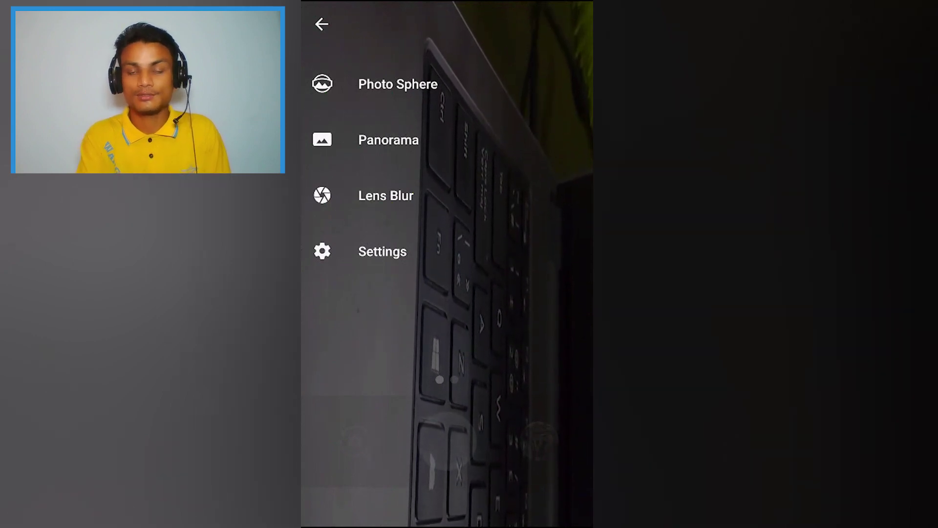
pyautogui.click(397, 83)
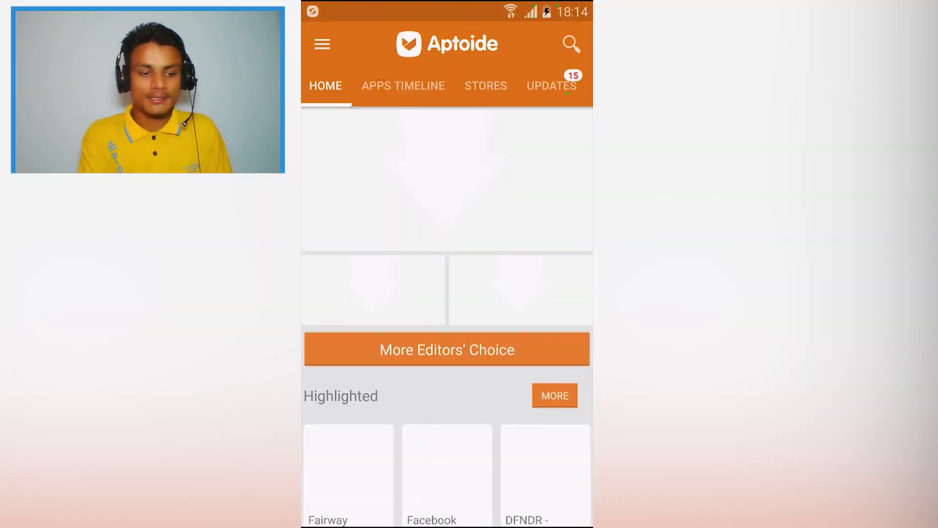
# In Aptoide settings, turn Filter Applications off and back on, leaving it enabled.
pyautogui.moveTo(304, 293); pyautogui.dragTo(528, 294)
pyautogui.click(381, 328)
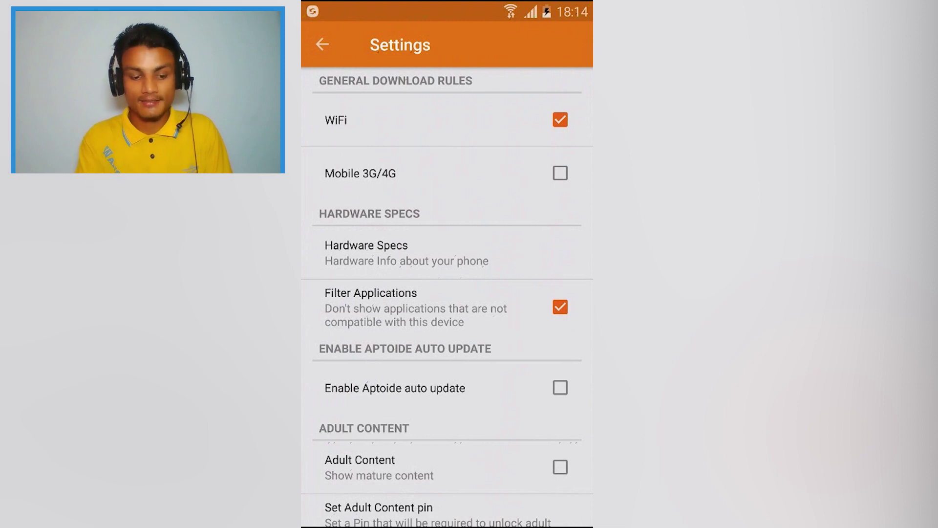
pyautogui.click(561, 307)
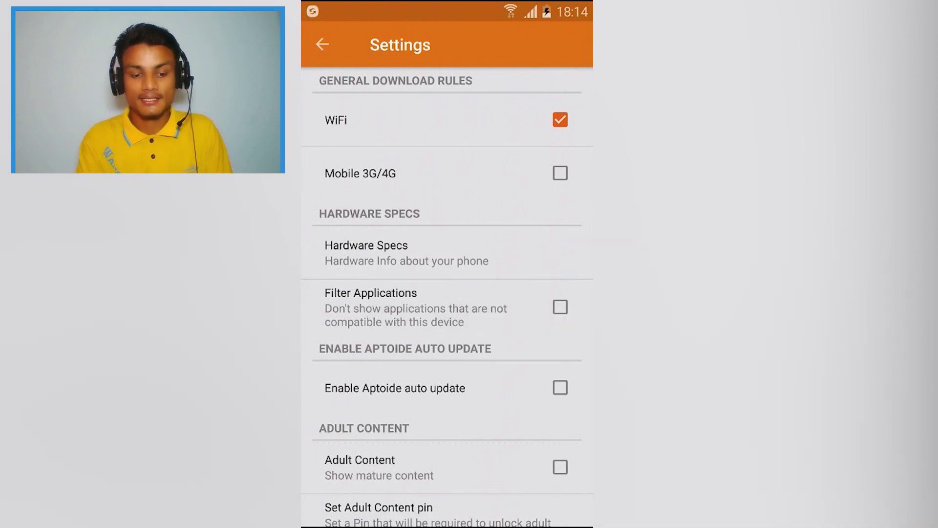
pyautogui.click(560, 307)
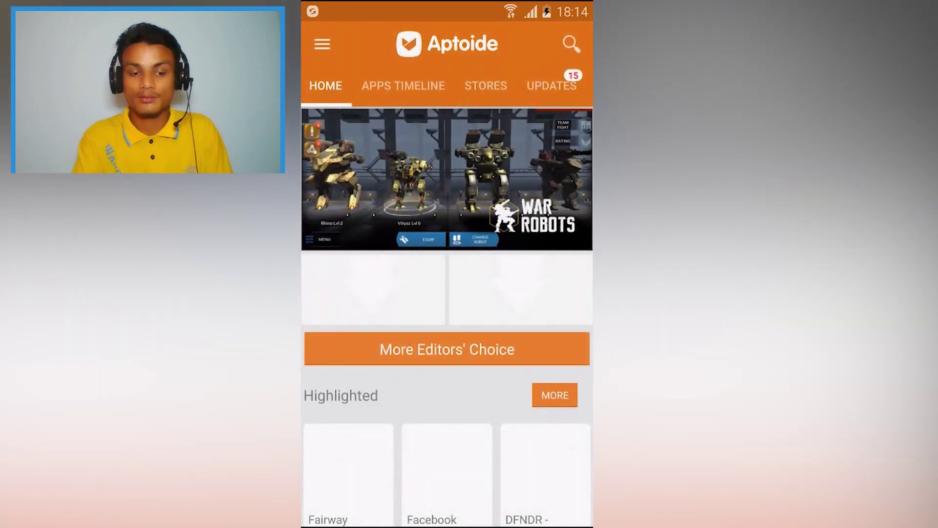
# Search Aptoide for 'google camera' and open the installed Camera app by mastakey.
pyautogui.click(571, 44)
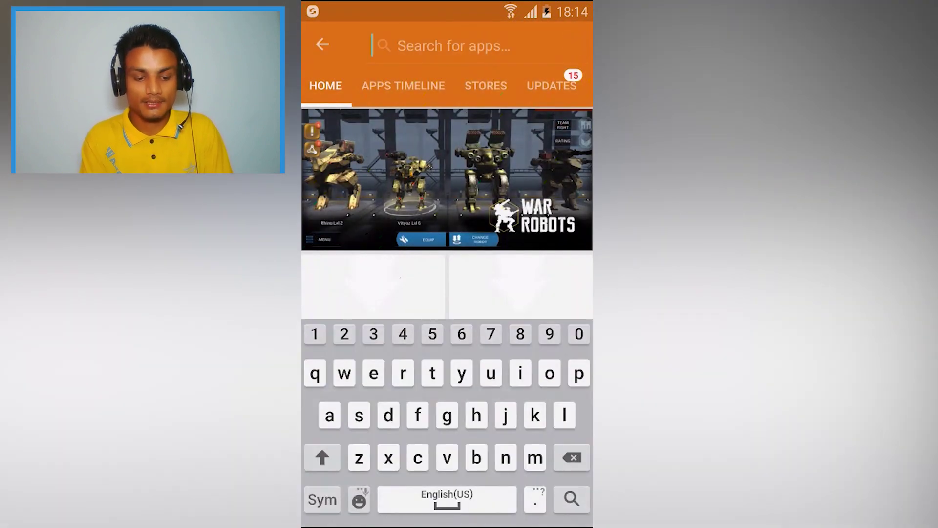
pyautogui.write('googl')
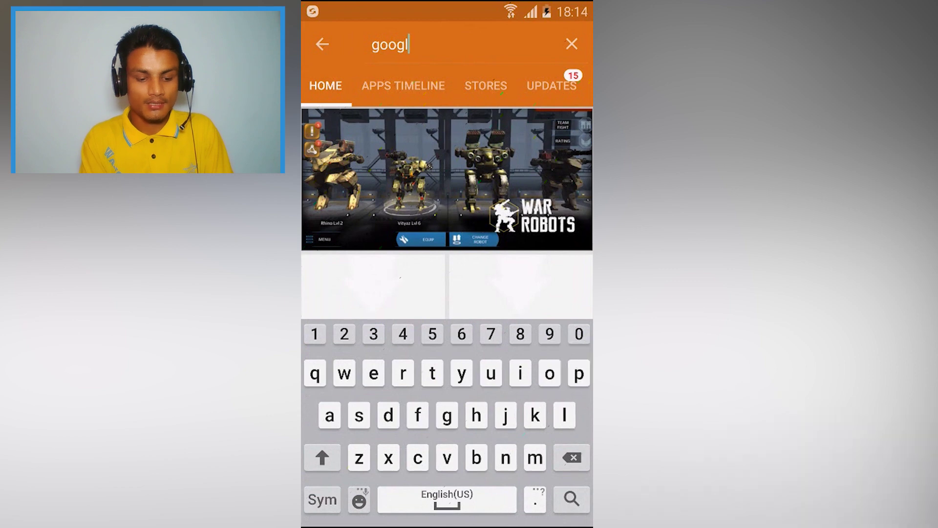
pyautogui.write('e camera')
pyautogui.press('Return')
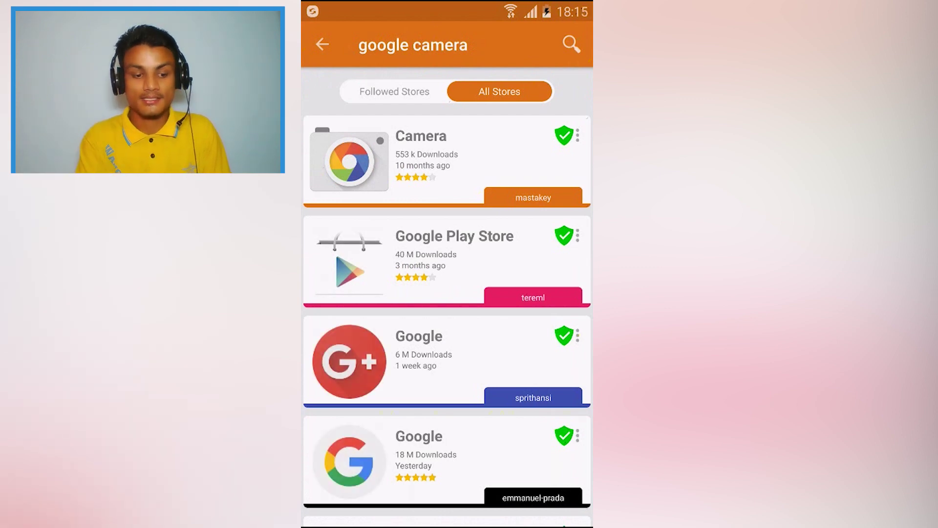
pyautogui.click(447, 157)
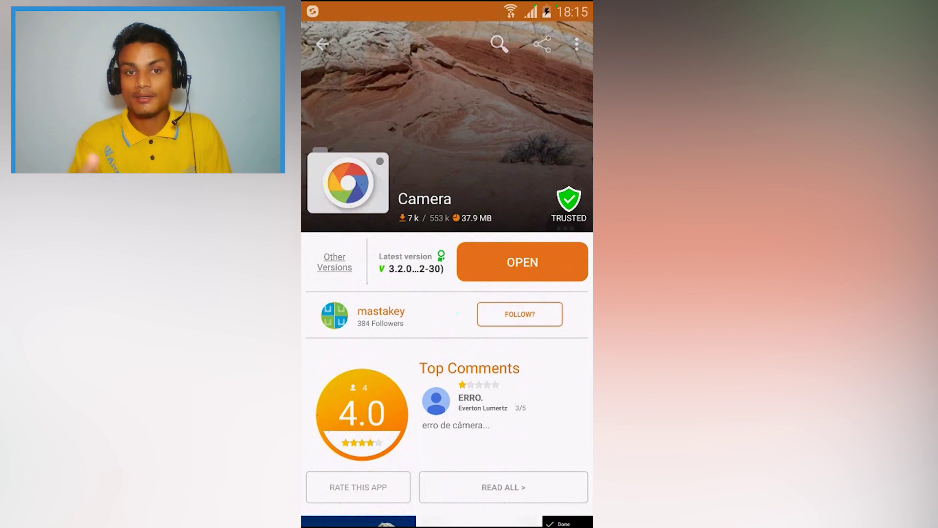
pyautogui.scroll(-2, 448, 308)
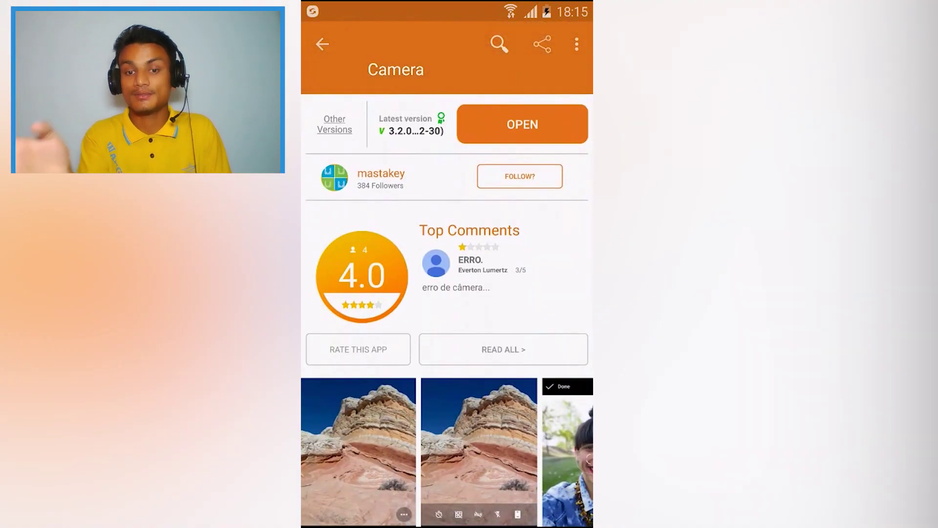
pyautogui.scroll(-3, 447, 293)
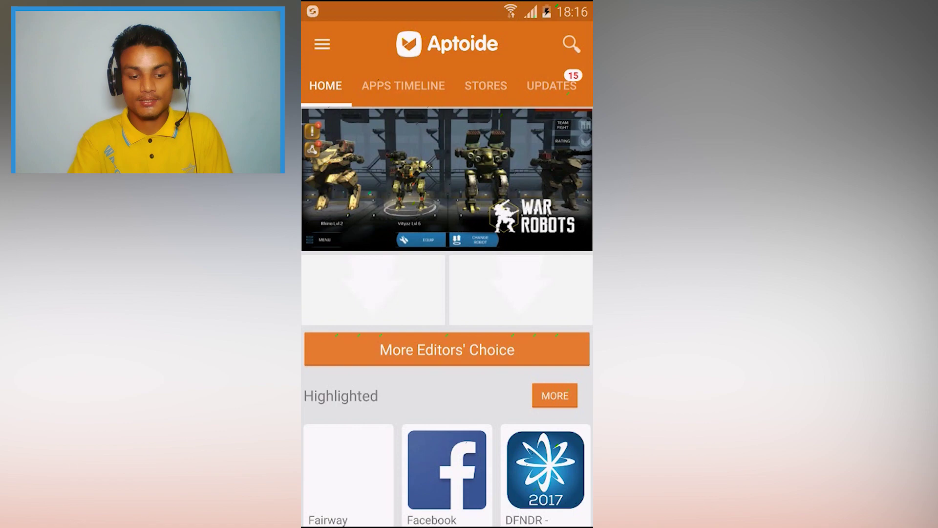
pyautogui.scroll(-10, 448, 315)
pyautogui.scroll(5, 447, 316)
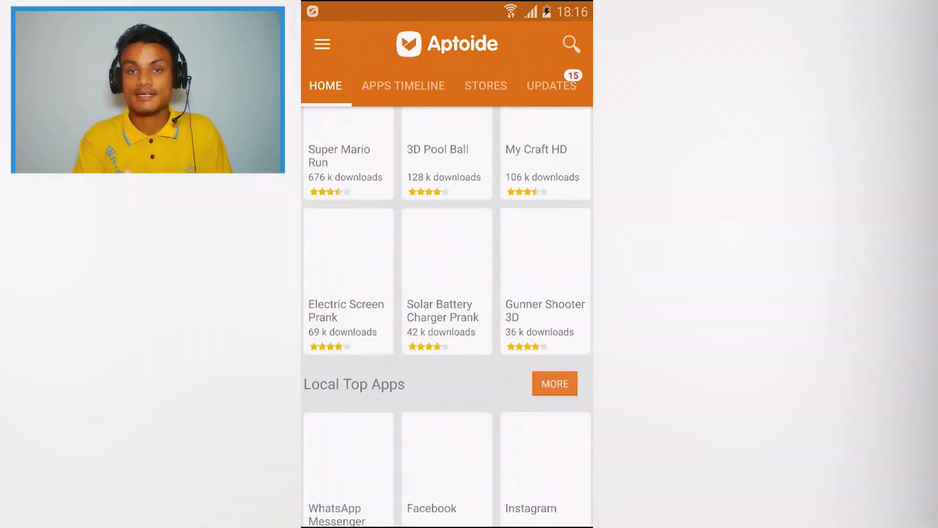
pyautogui.scroll(5, 447, 316)
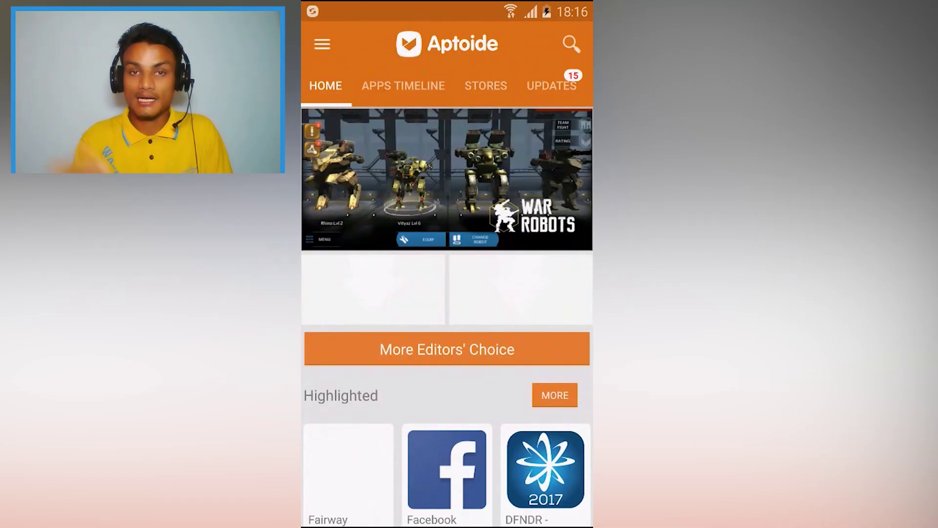